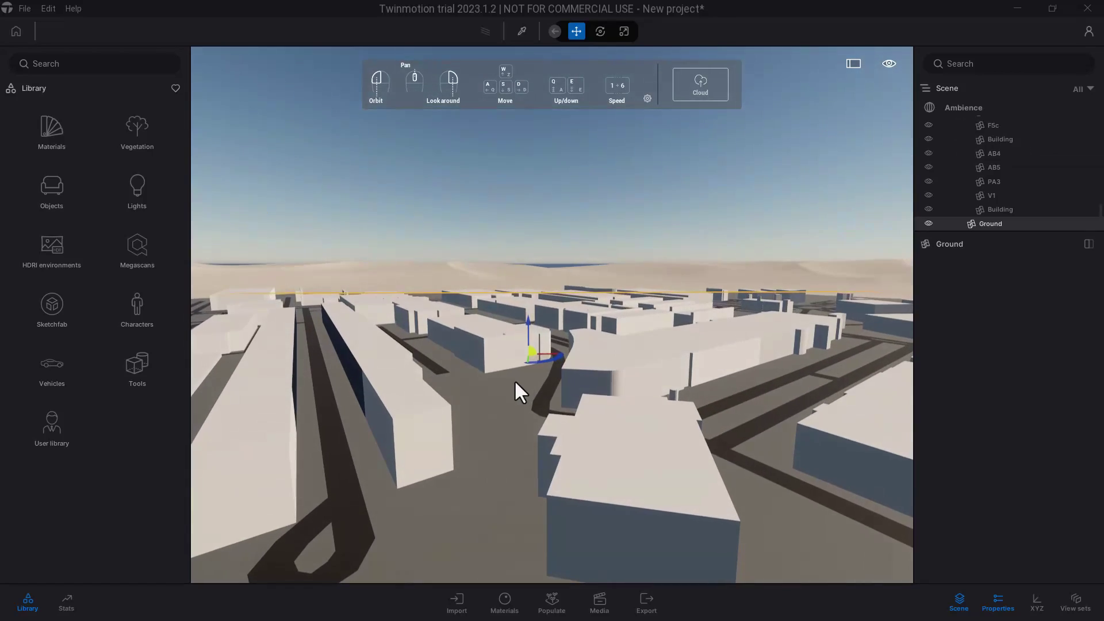
Examine the buildings and roads of the existing Context city model from several angles
mouse_move(515, 383)
mouse_down()
mouse_move(520, 420)
mouse_move(566, 427)
mouse_move(624, 413)
mouse_move(620, 380)
mouse_move(526, 391)
mouse_up()
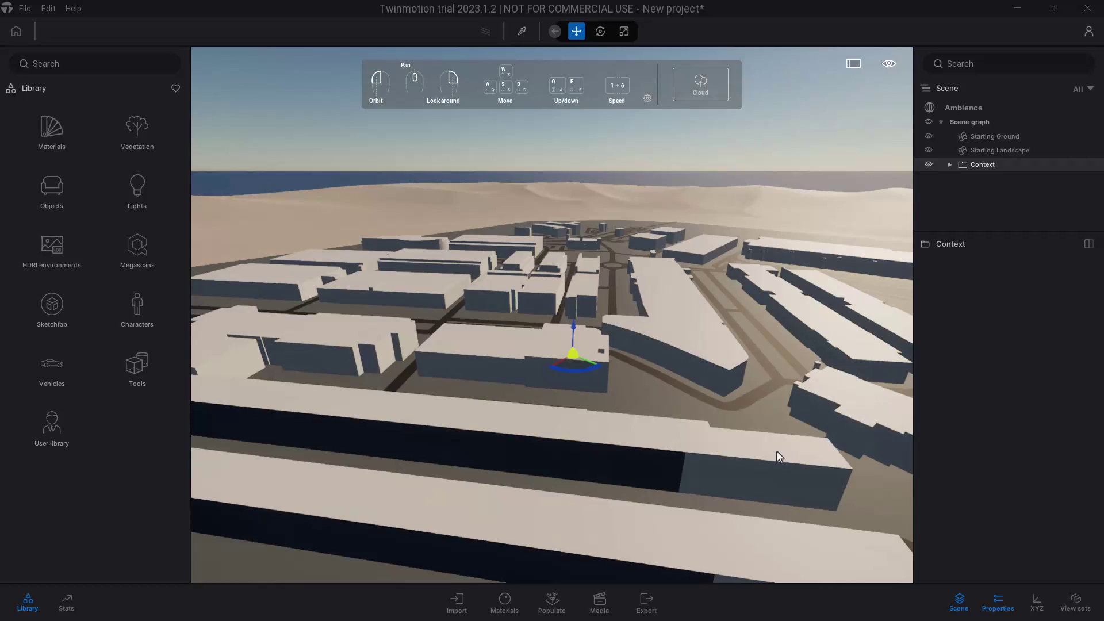
scroll(673, 280, up, 4)
mouse_move(701, 307)
mouse_down()
mouse_move(671, 325)
mouse_move(712, 313)
mouse_move(660, 330)
mouse_move(701, 309)
mouse_up()
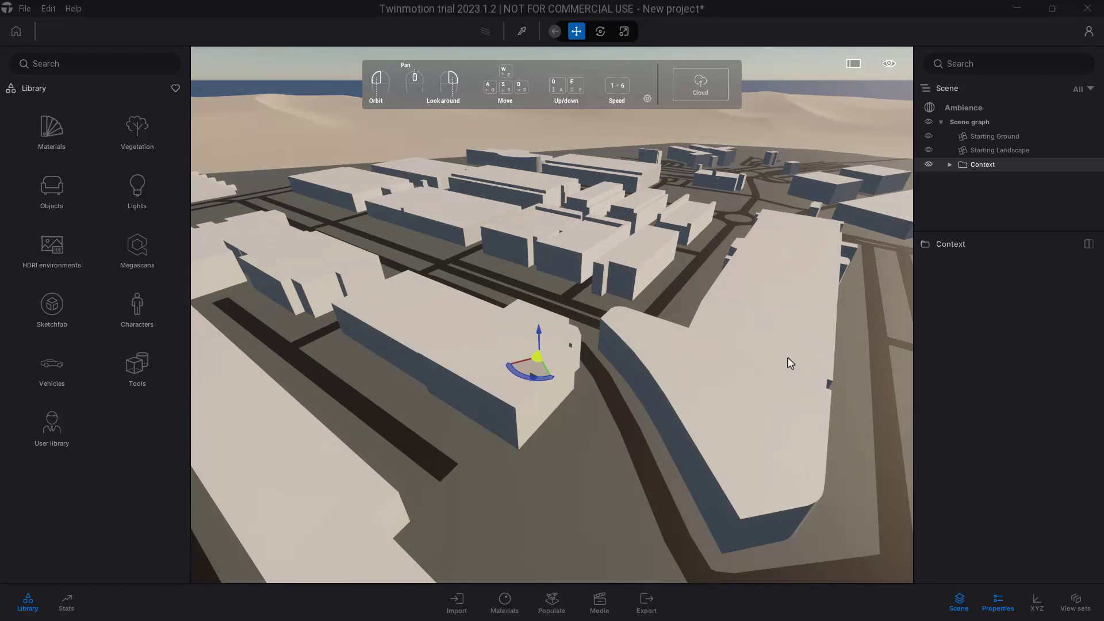
drag(787, 356, 808, 337)
scroll(737, 236, up, 3)
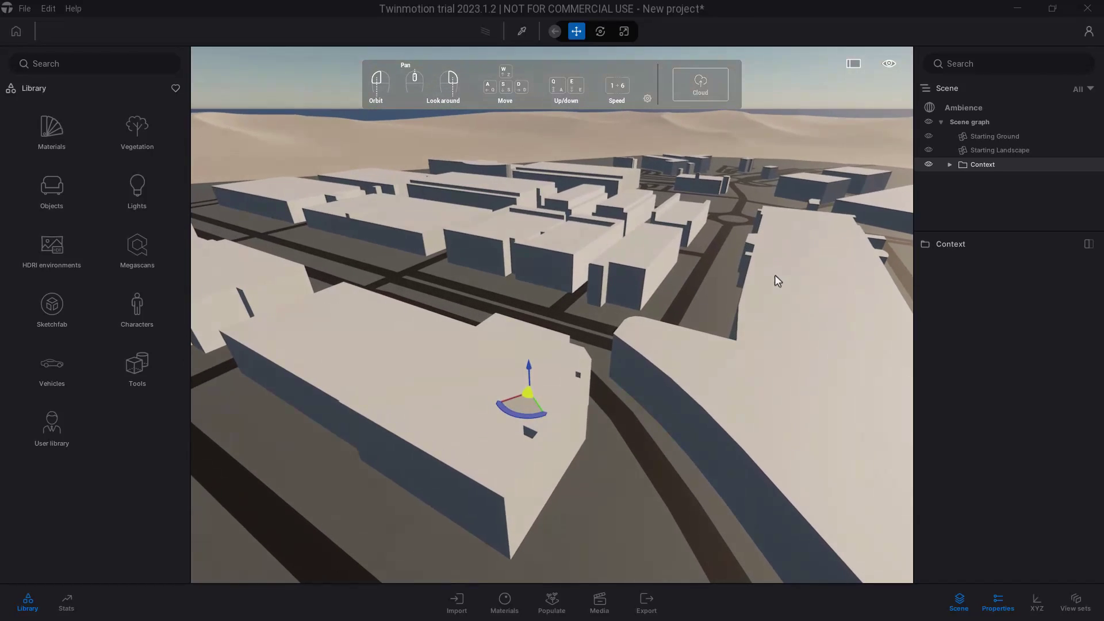
click(928, 164)
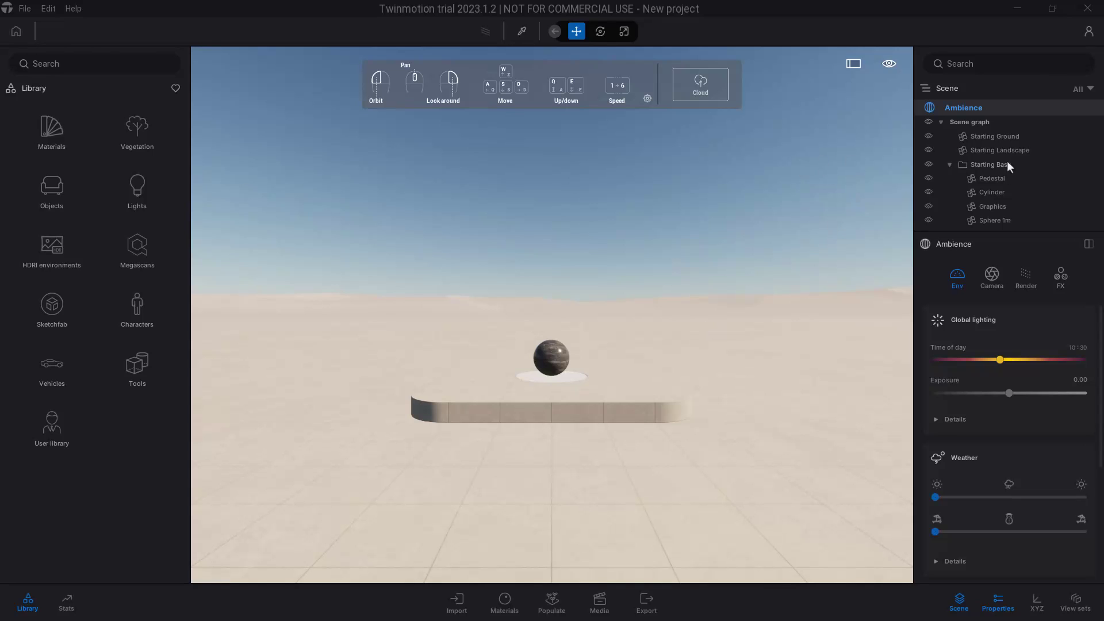
Delete the Starting Base folder from the new project's scene graph
click(990, 166)
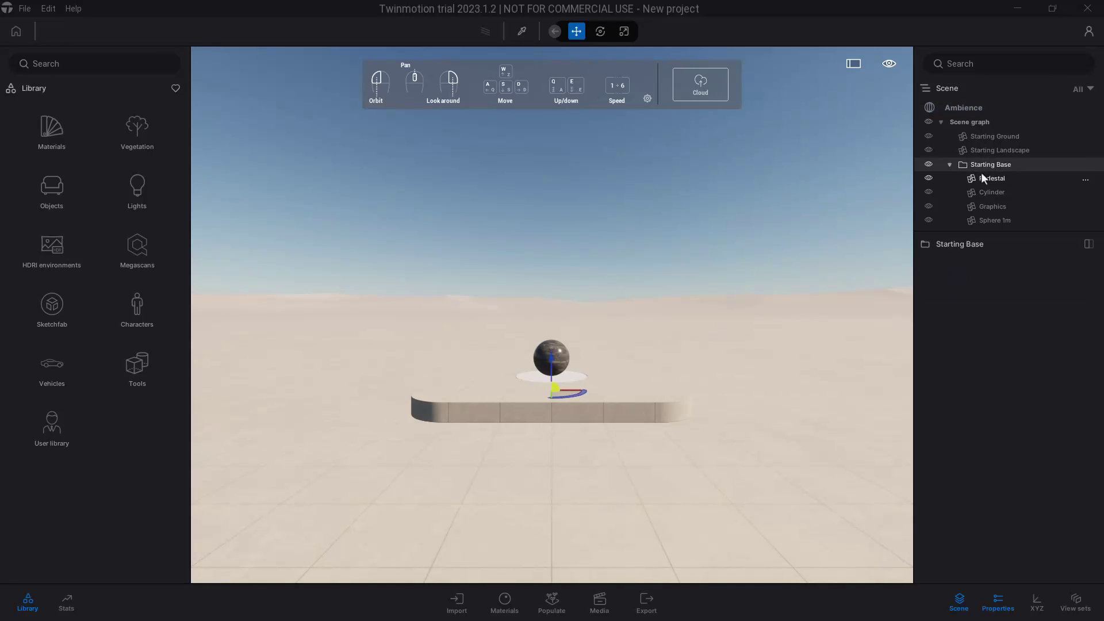
key(Delete)
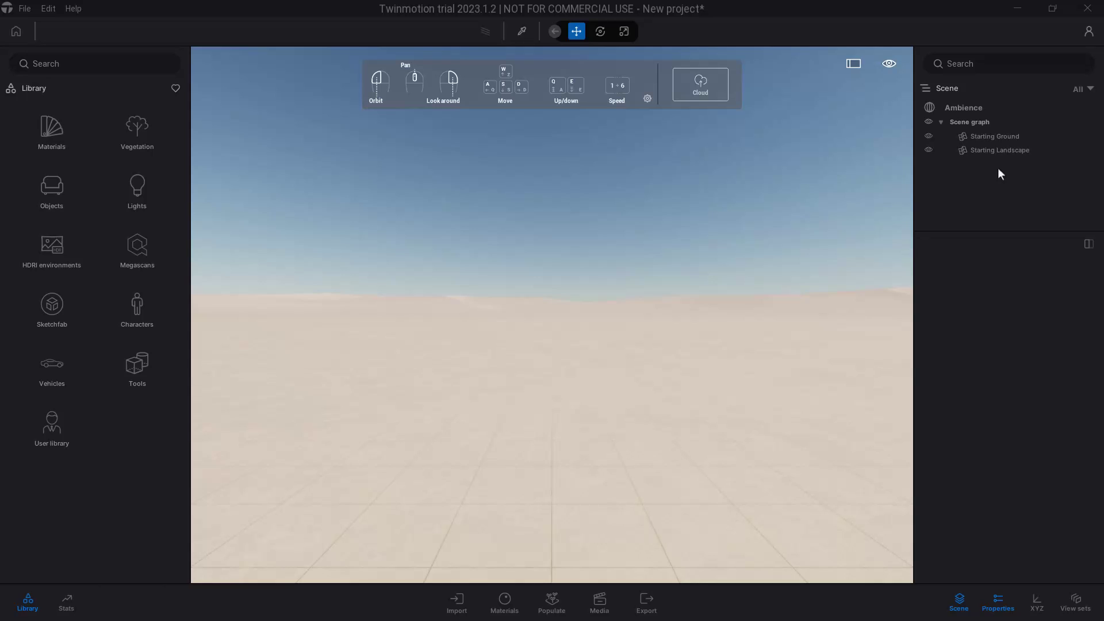
drag(655, 333, 601, 353)
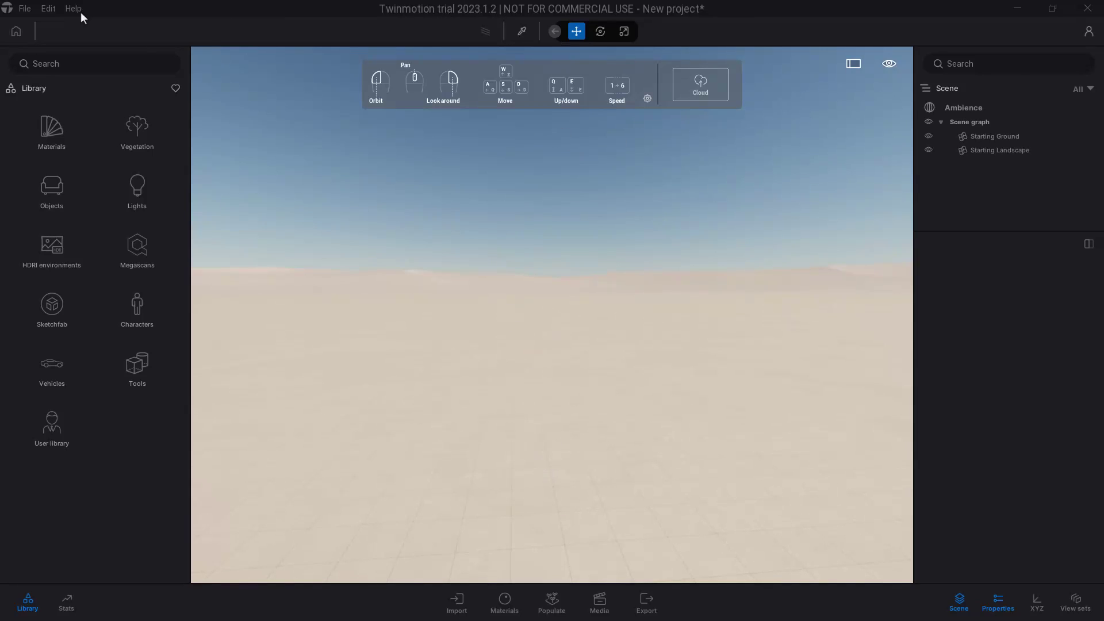
click(26, 8)
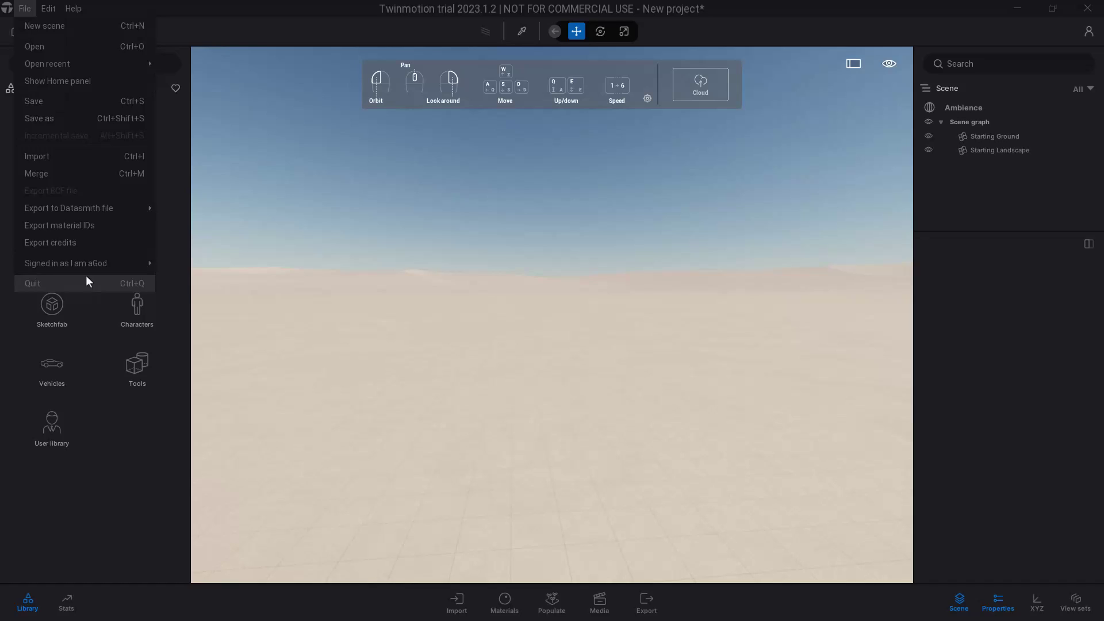
mouse_move(76, 266)
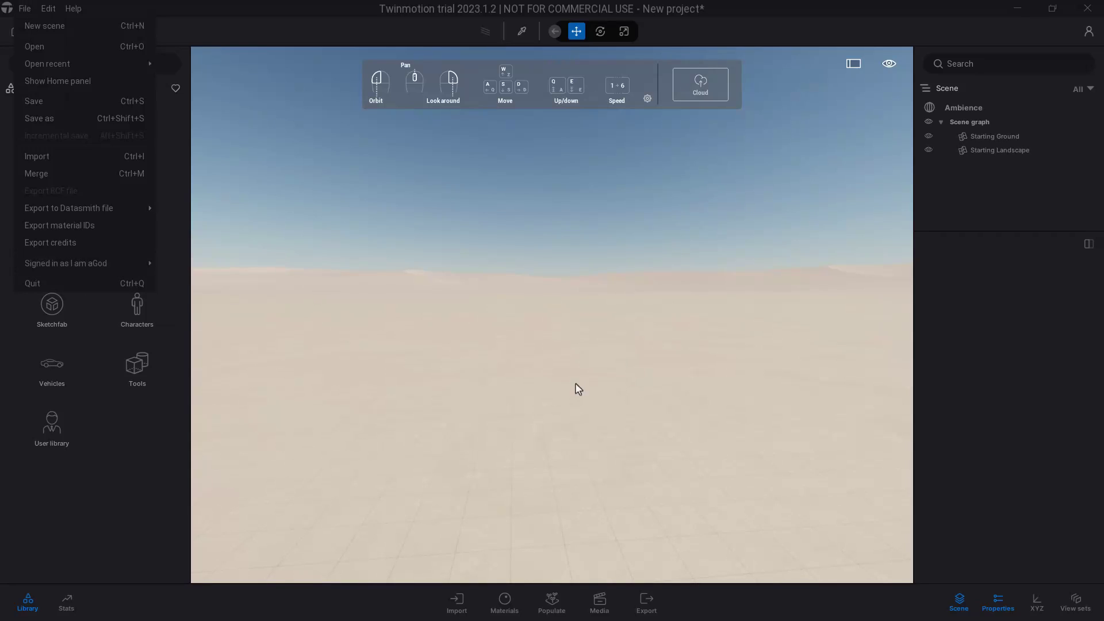
click(466, 341)
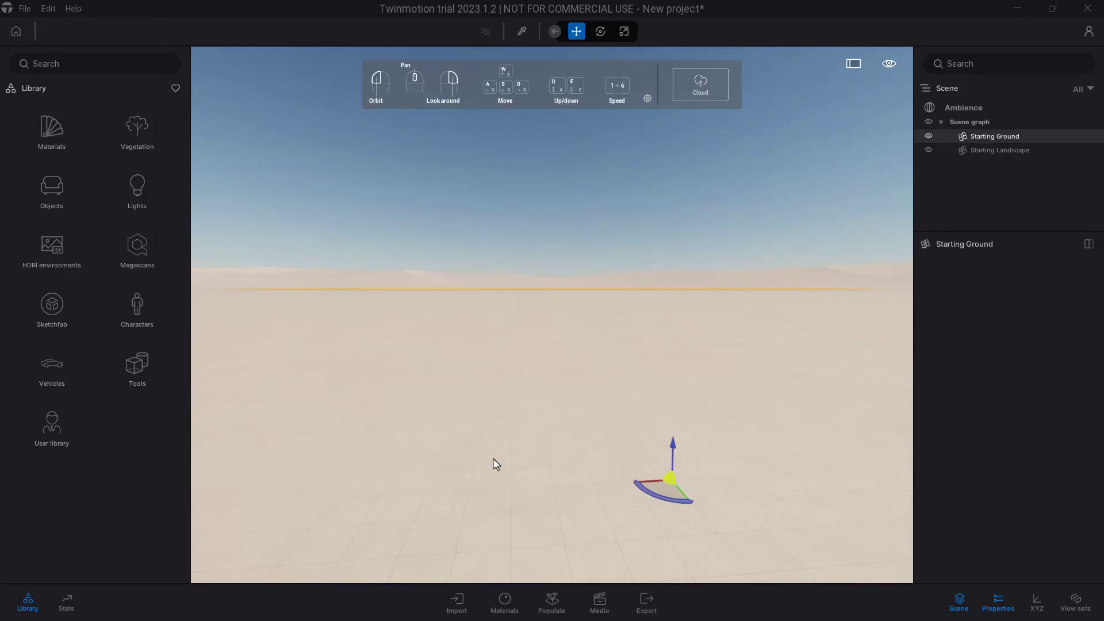
Open the Urban populate map, shrink its selection area, and shift the map to a neighbouring district
click(554, 610)
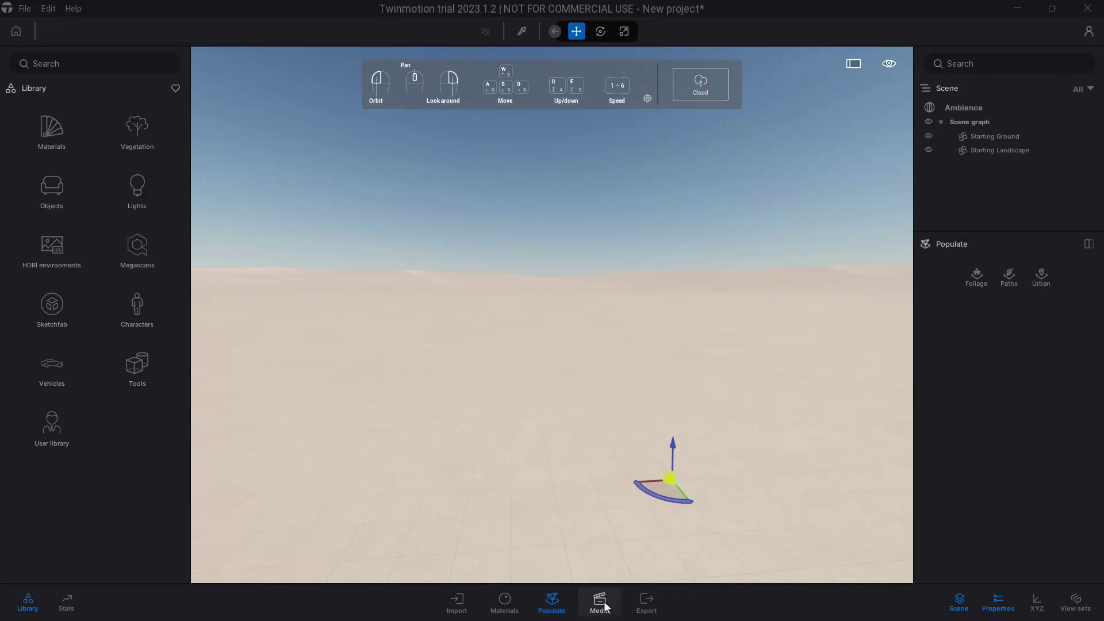
click(1041, 280)
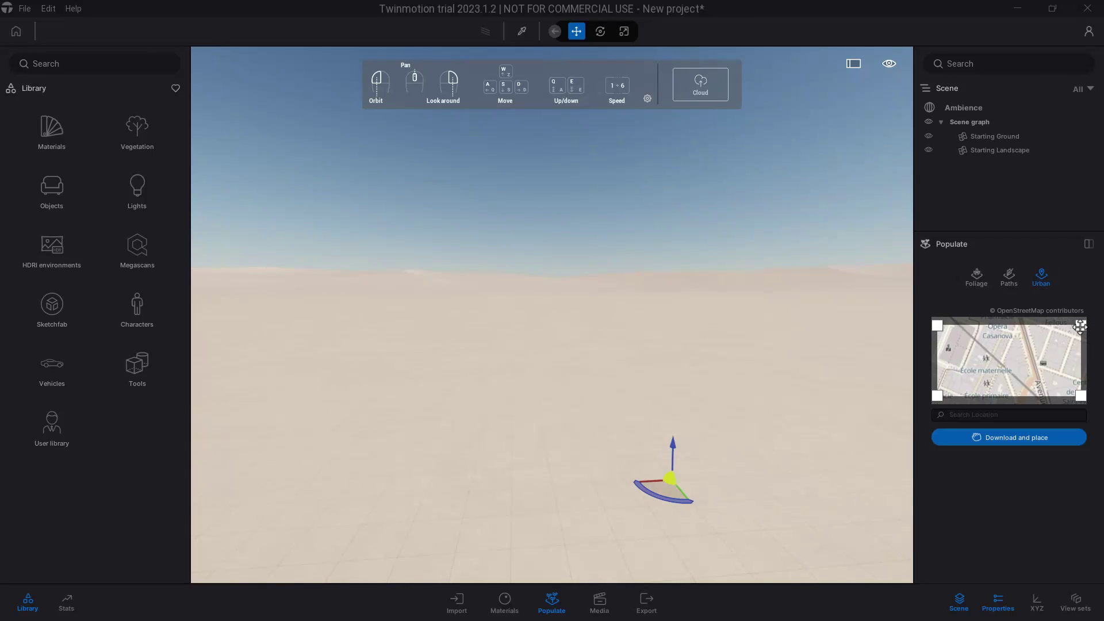
drag(1080, 325, 1046, 330)
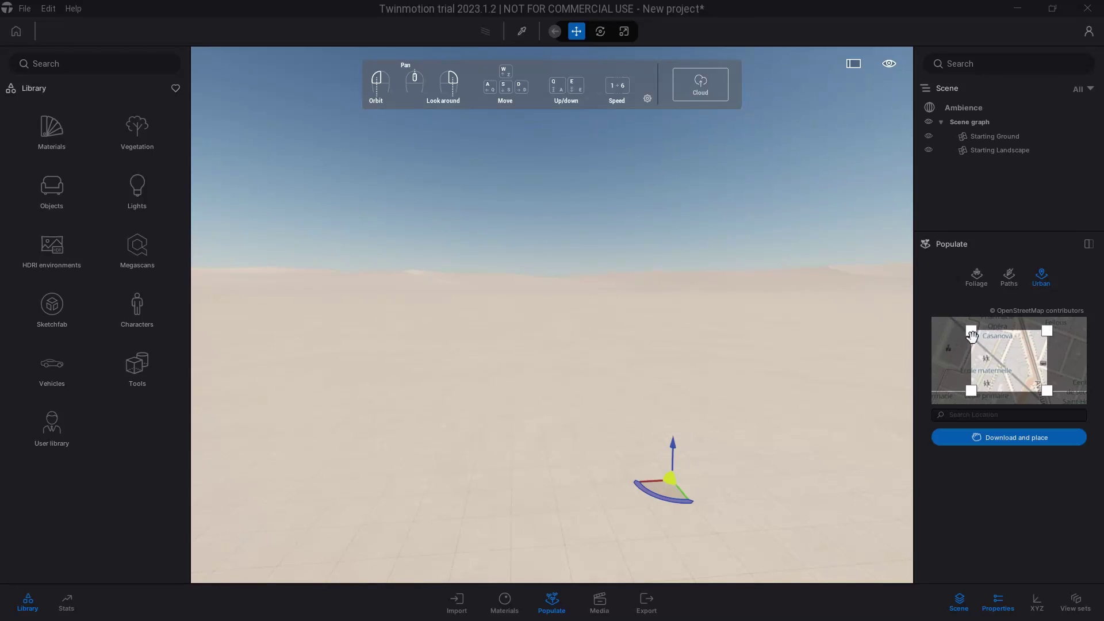
drag(969, 336, 965, 335)
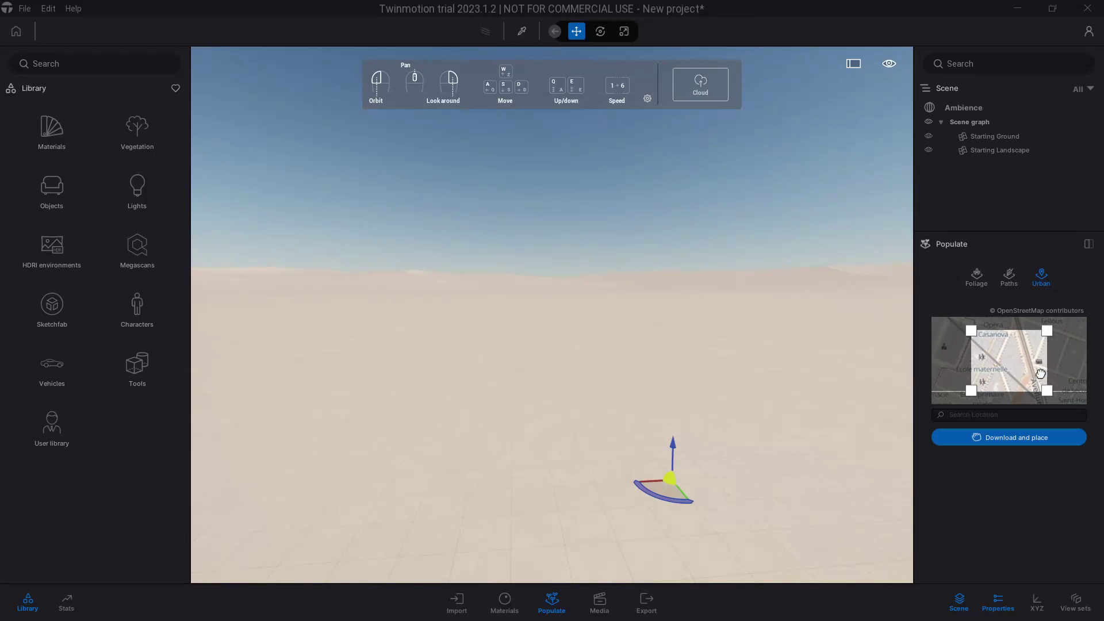
drag(1040, 374, 1050, 377)
drag(979, 356, 1058, 379)
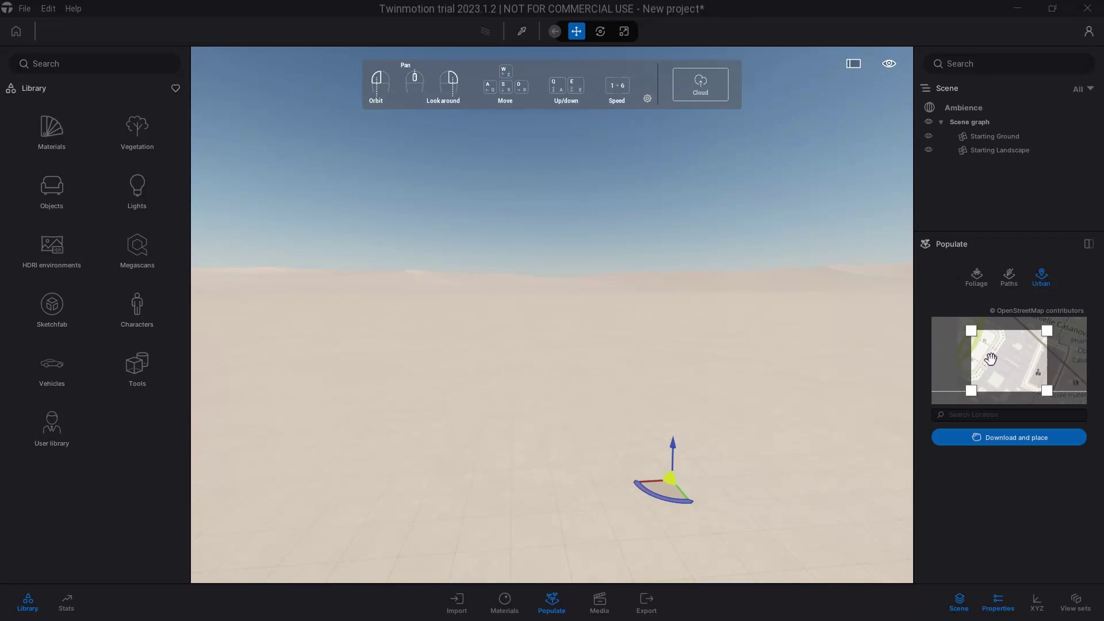
drag(996, 347, 1015, 373)
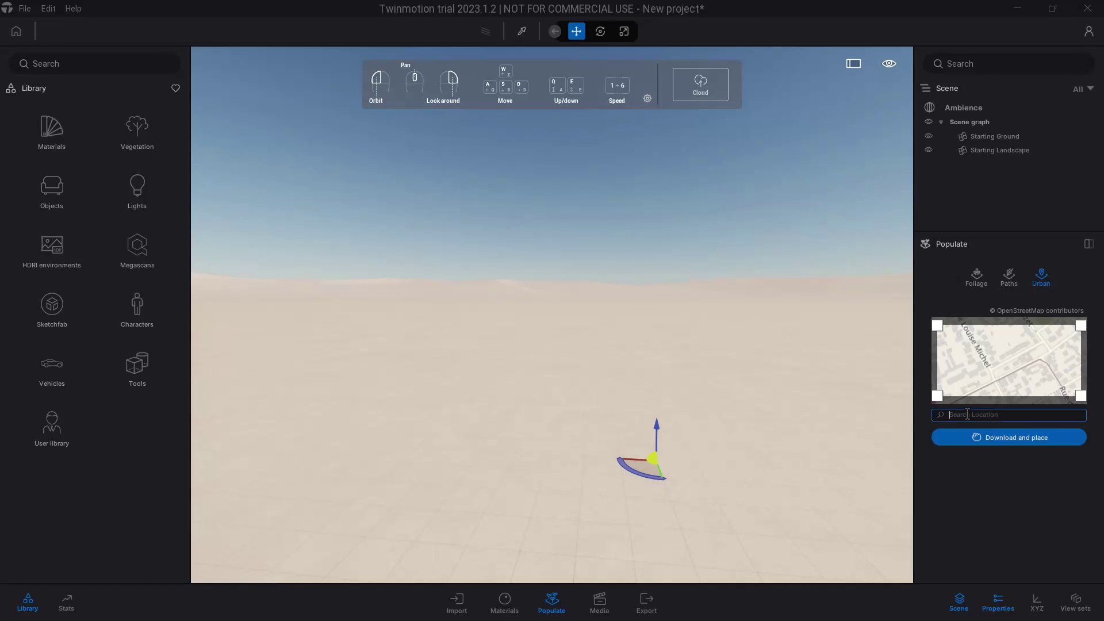
Frame a smaller map area around Rue Louise Michel, and download and place its urban context in the scene
click(957, 411)
mouse_move(1016, 359)
mouse_down()
mouse_move(1003, 348)
mouse_move(1015, 352)
mouse_up()
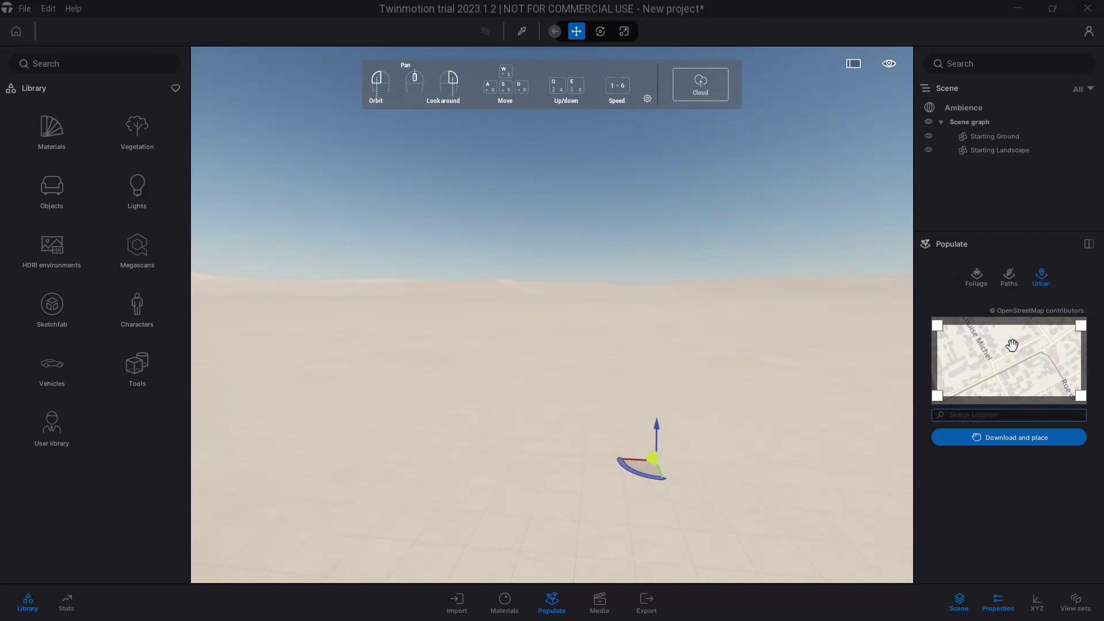
drag(937, 326, 951, 333)
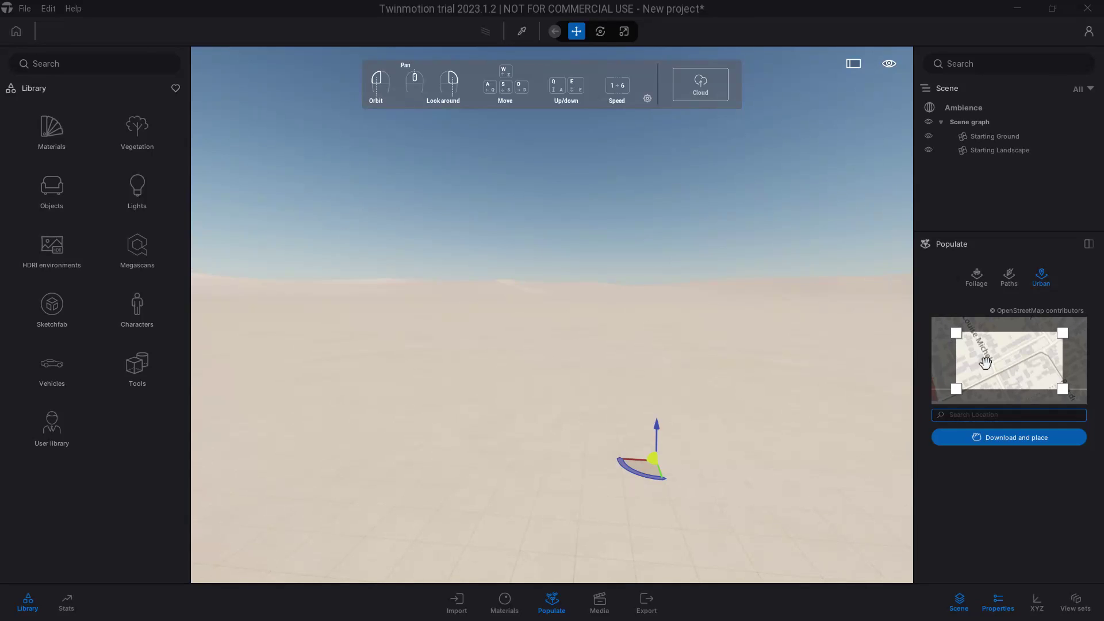
click(995, 437)
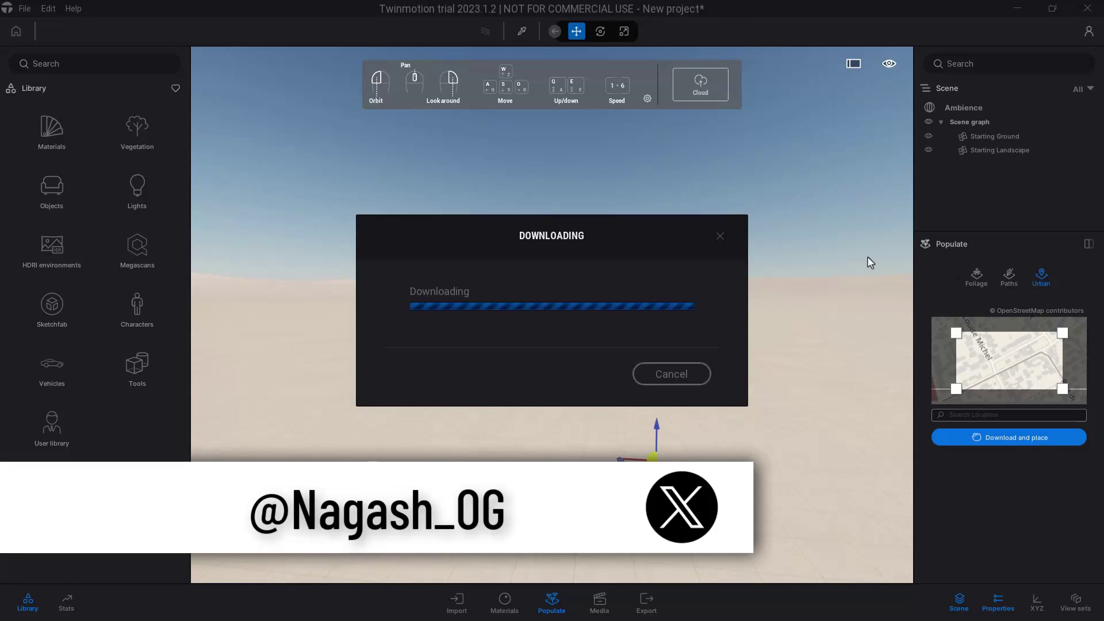
Examine the two placed urban contexts and their positions on the landscape from above and around
drag(534, 244, 567, 204)
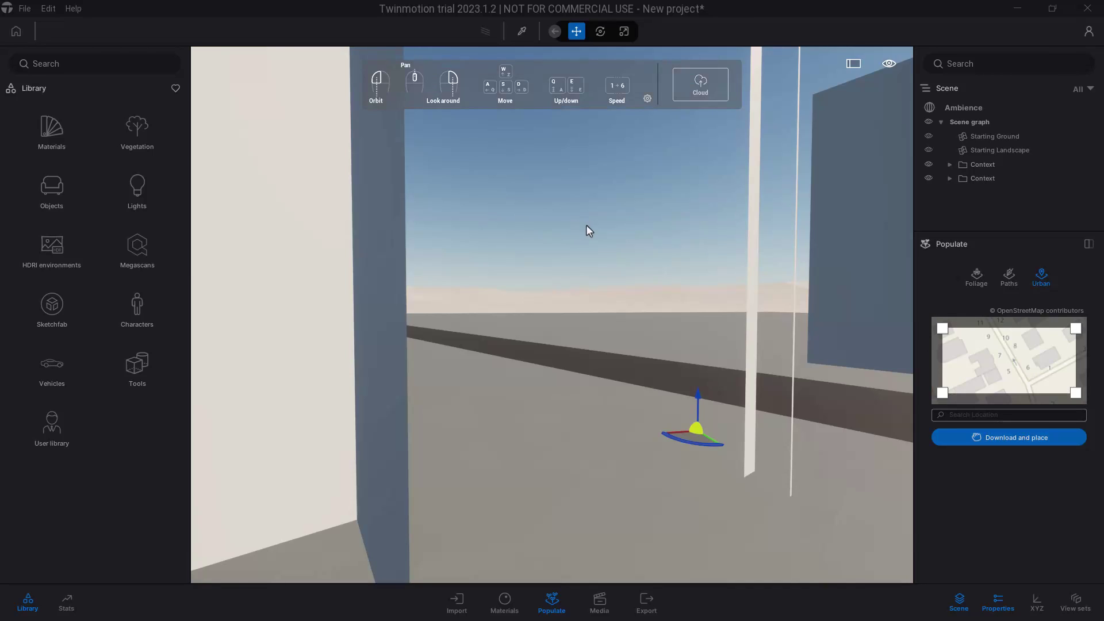
click(544, 307)
scroll(544, 313, down, 3)
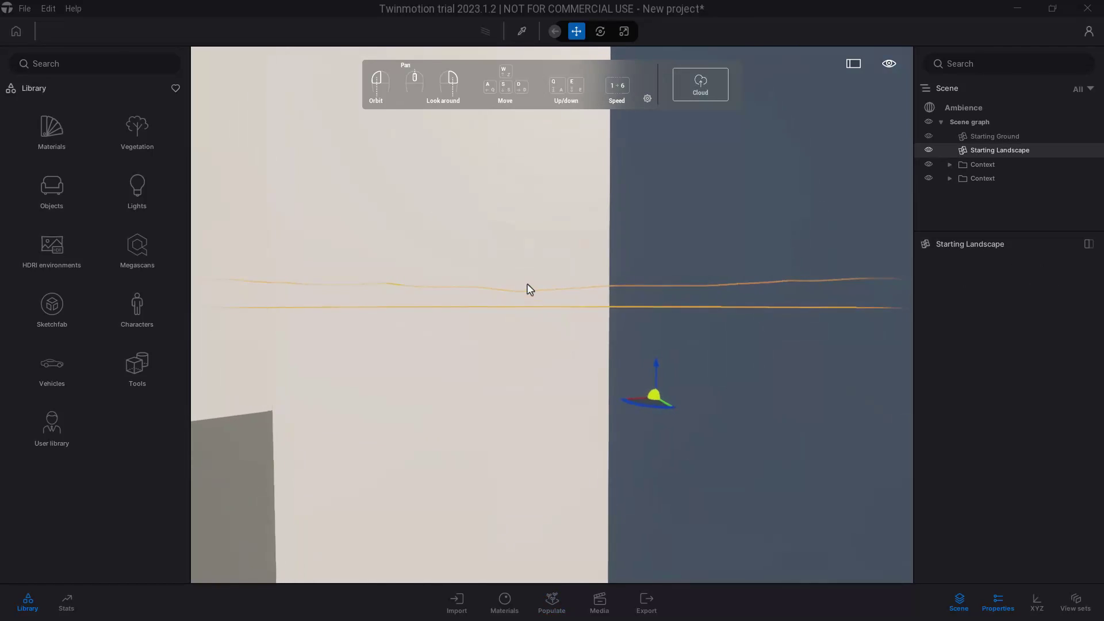
key(e)
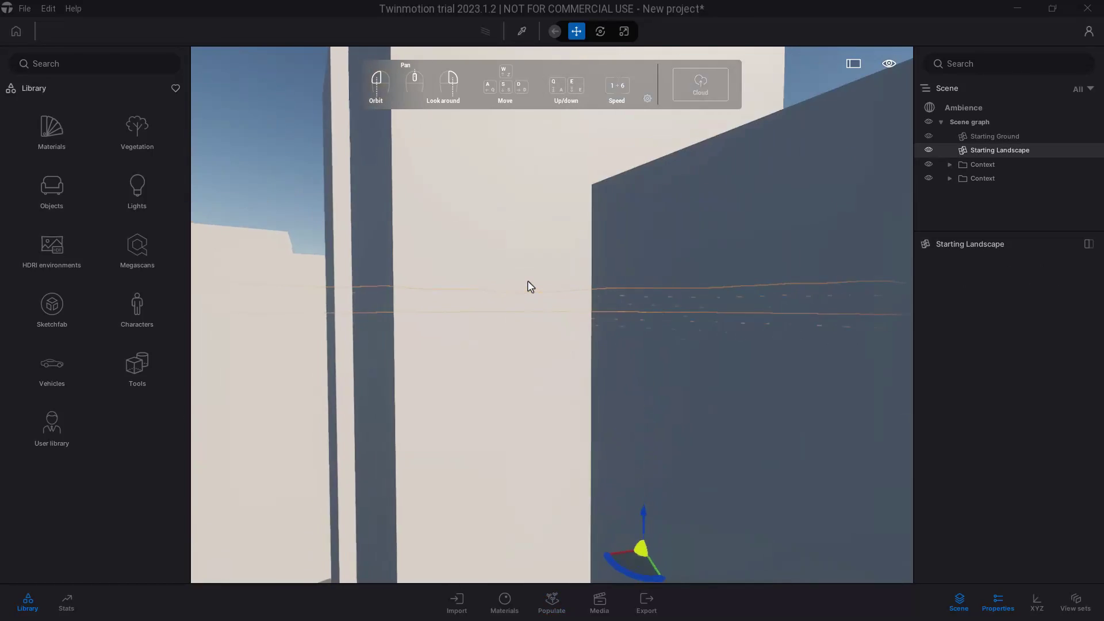
key(s)
key(e)
drag(757, 409, 667, 408)
drag(908, 437, 854, 422)
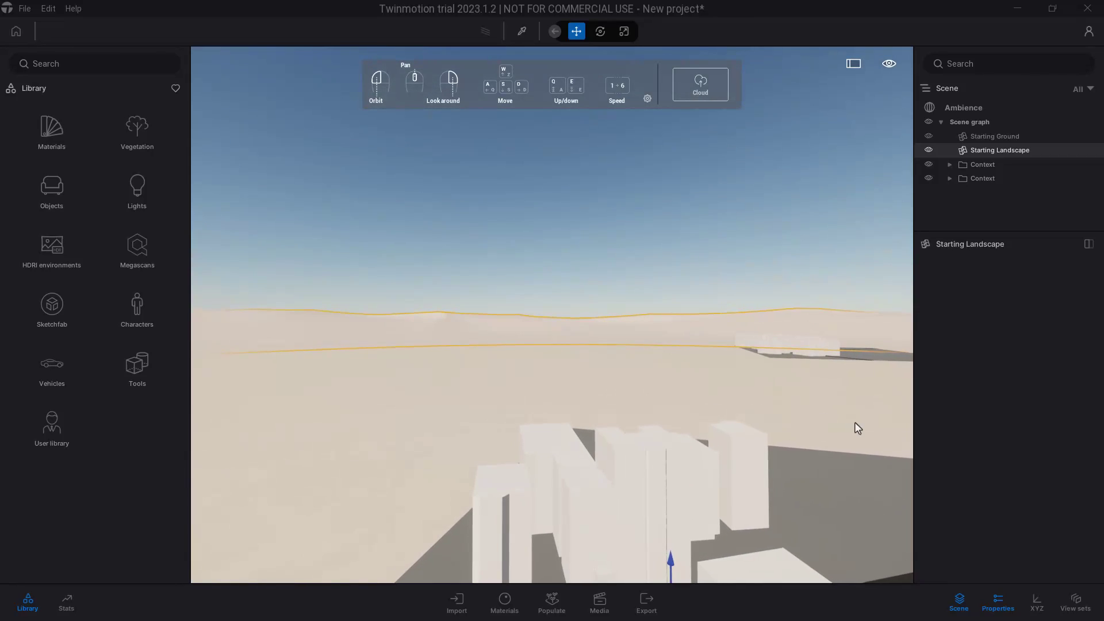
drag(779, 458, 896, 489)
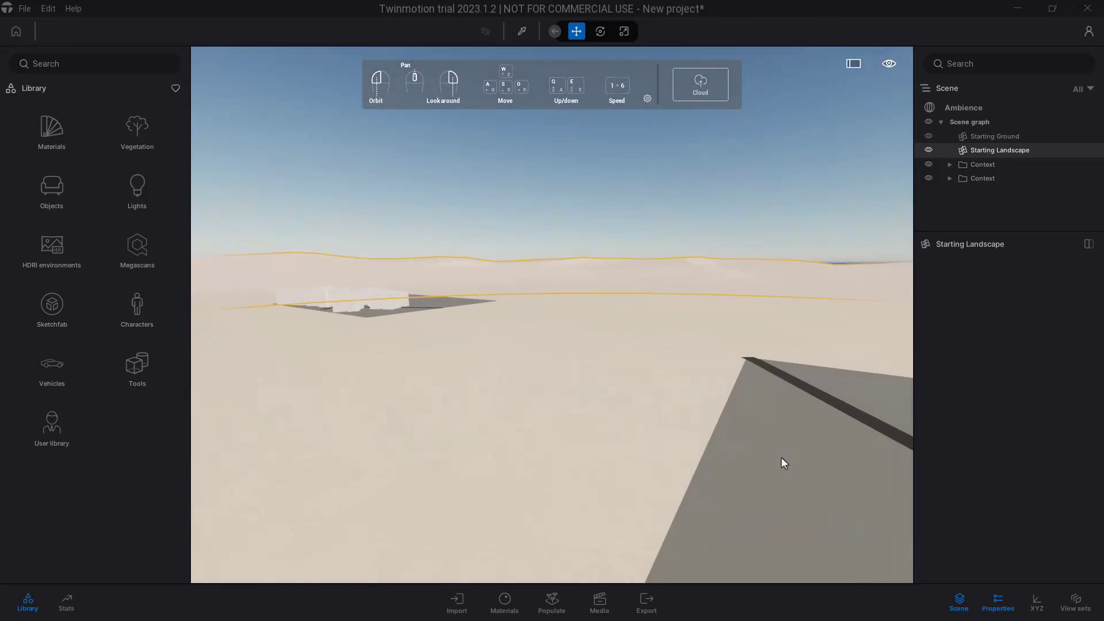
key(d)
drag(727, 460, 972, 454)
key(d)
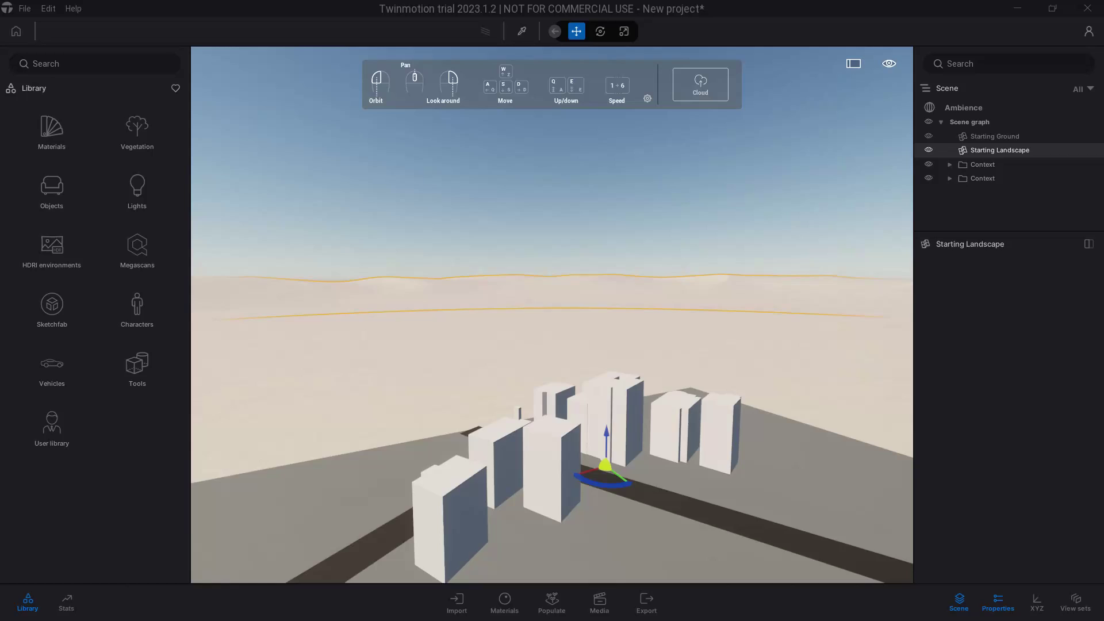
key(s)
drag(826, 483, 889, 437)
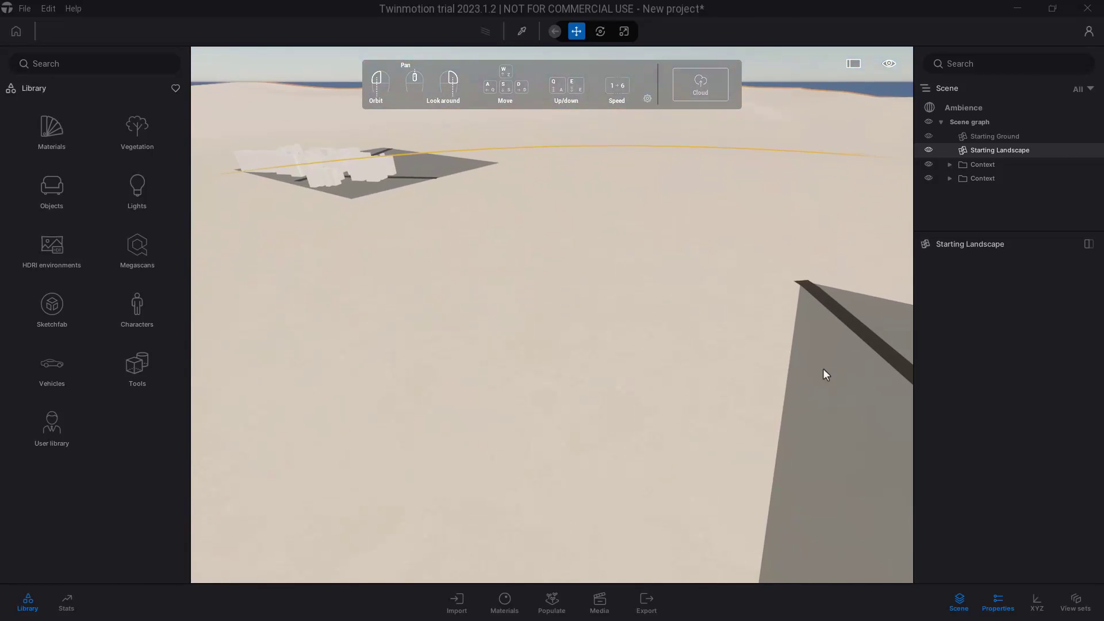
drag(822, 369, 813, 315)
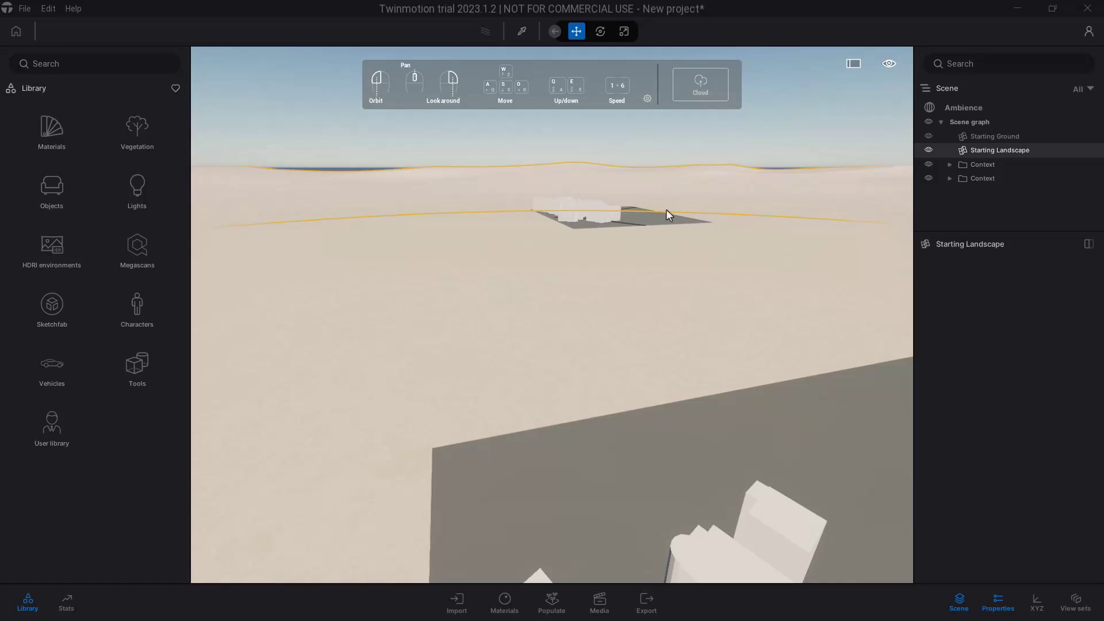
Focus on a building in the distant context and on the Sentier Paul Lafargue road, and inspect the surrounding blocks
click(596, 223)
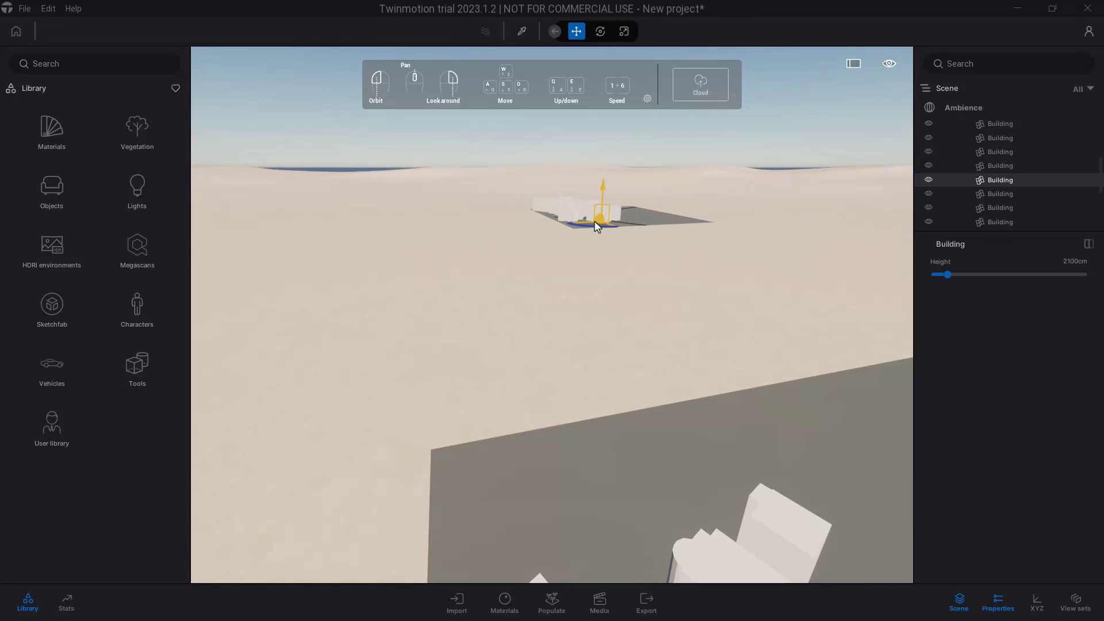
double_click(594, 221)
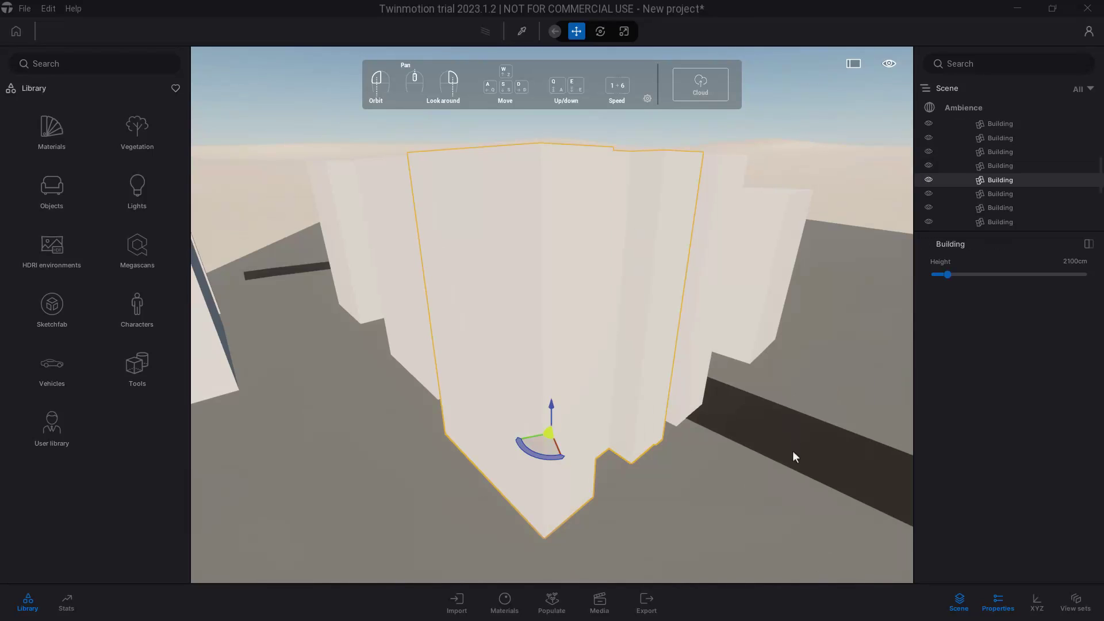
double_click(778, 422)
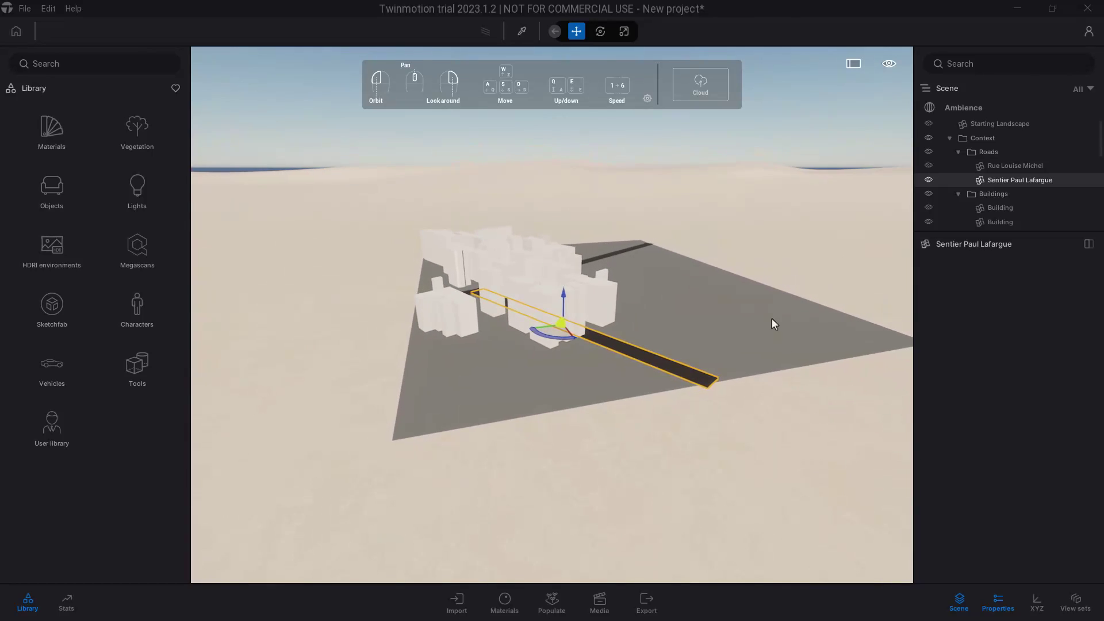
drag(771, 317, 862, 288)
scroll(862, 264, up, 5)
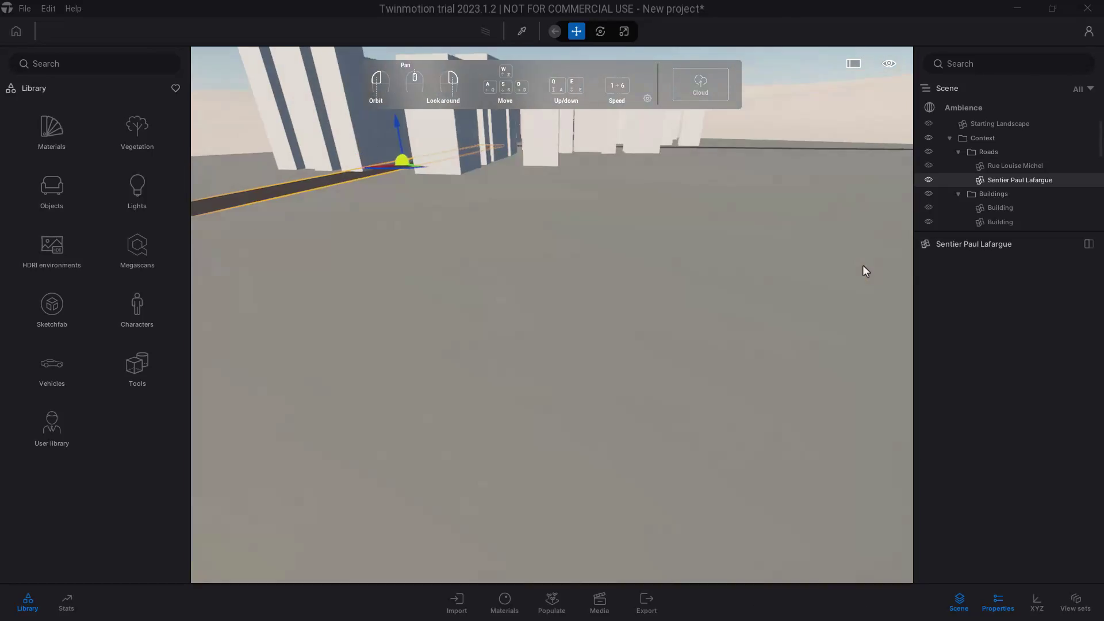
scroll(863, 266, down, 5)
mouse_move(636, 327)
mouse_down()
mouse_move(667, 327)
mouse_move(635, 327)
mouse_up()
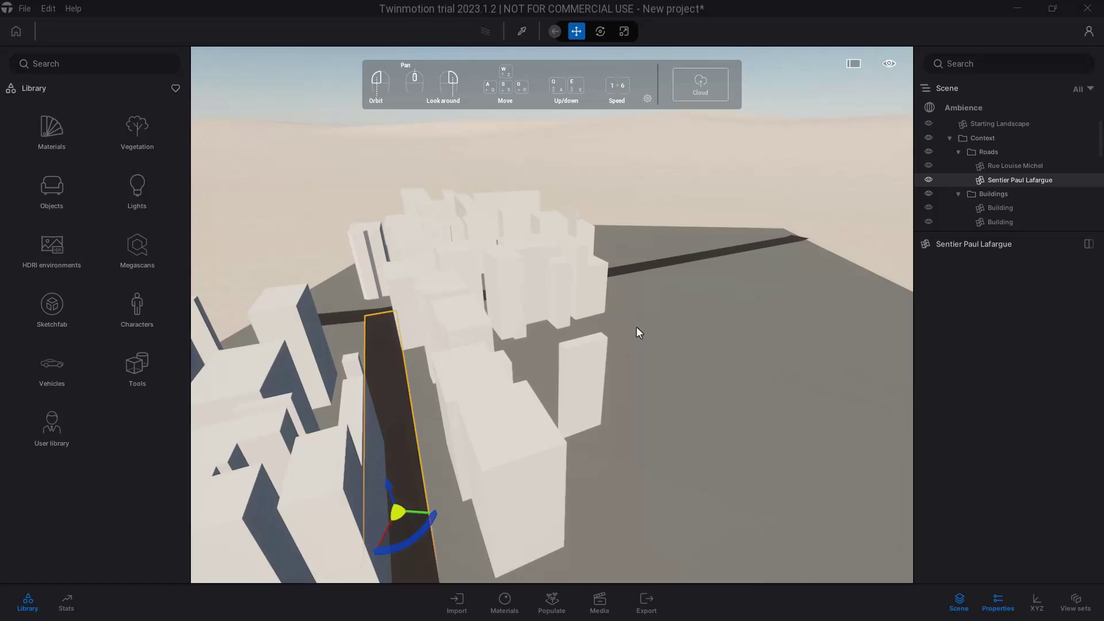
middle_drag(637, 327, 628, 349)
drag(656, 374, 626, 333)
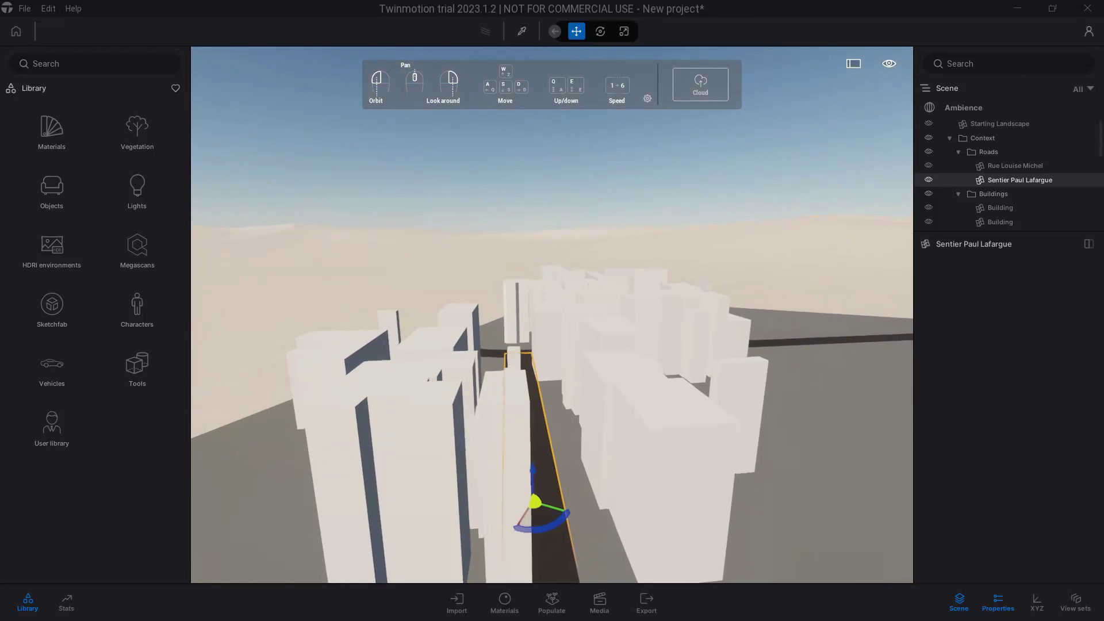
drag(810, 368, 747, 399)
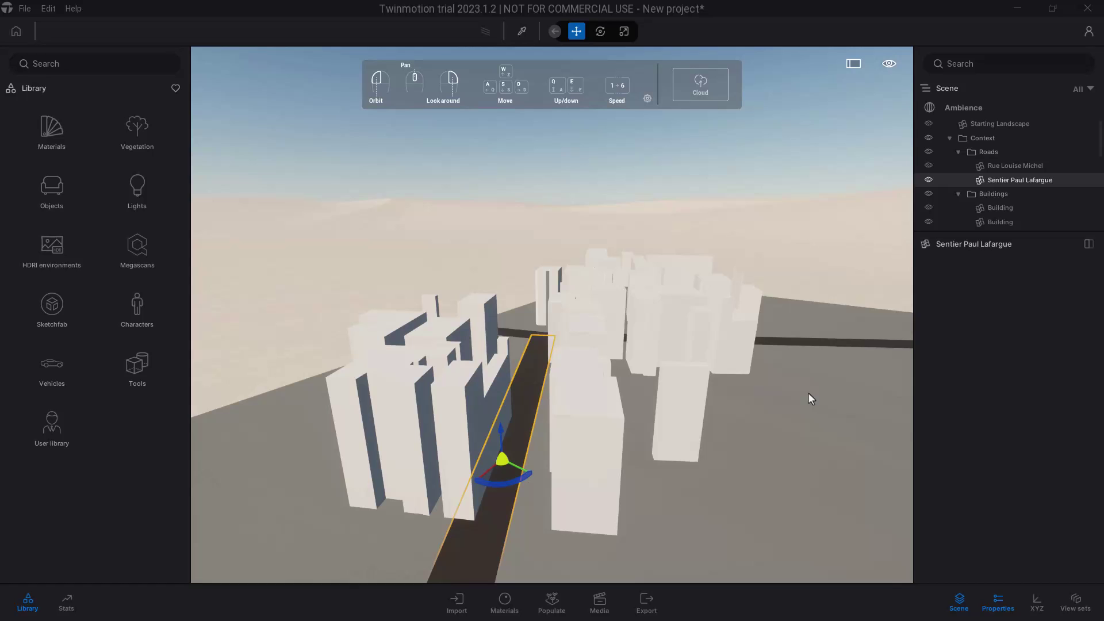
scroll(800, 396, up, 5)
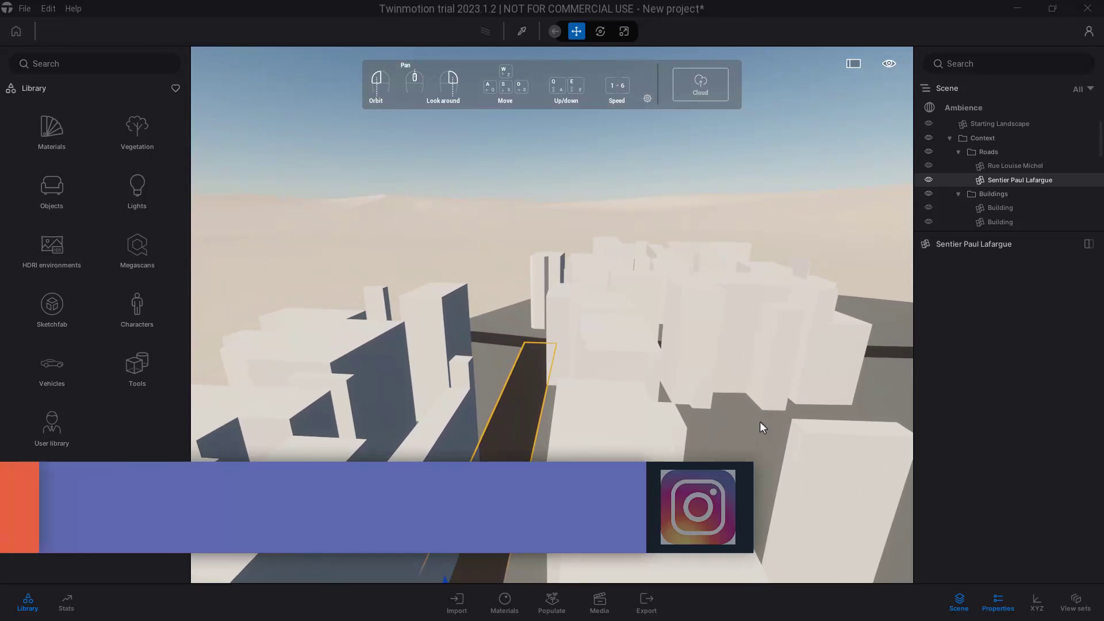
Bring the view down to the street junction and enable the HDRI environment skydome in the Ambience settings
scroll(761, 419, down, 3)
drag(755, 415, 755, 351)
scroll(681, 448, down, 5)
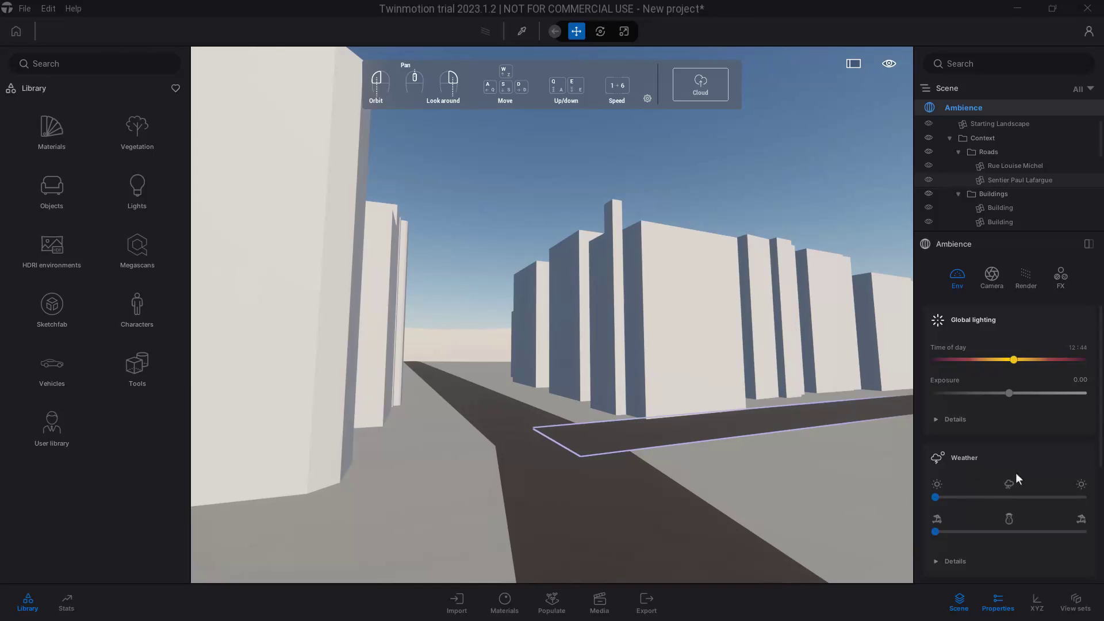
scroll(1100, 420, down, 4)
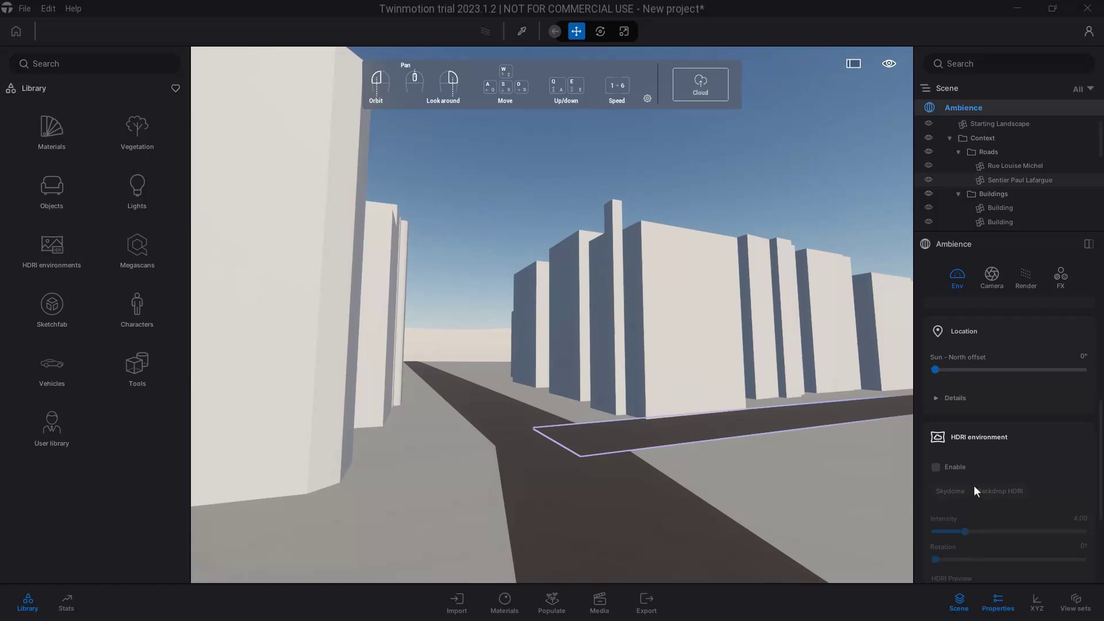
click(935, 467)
scroll(926, 471, down, 1)
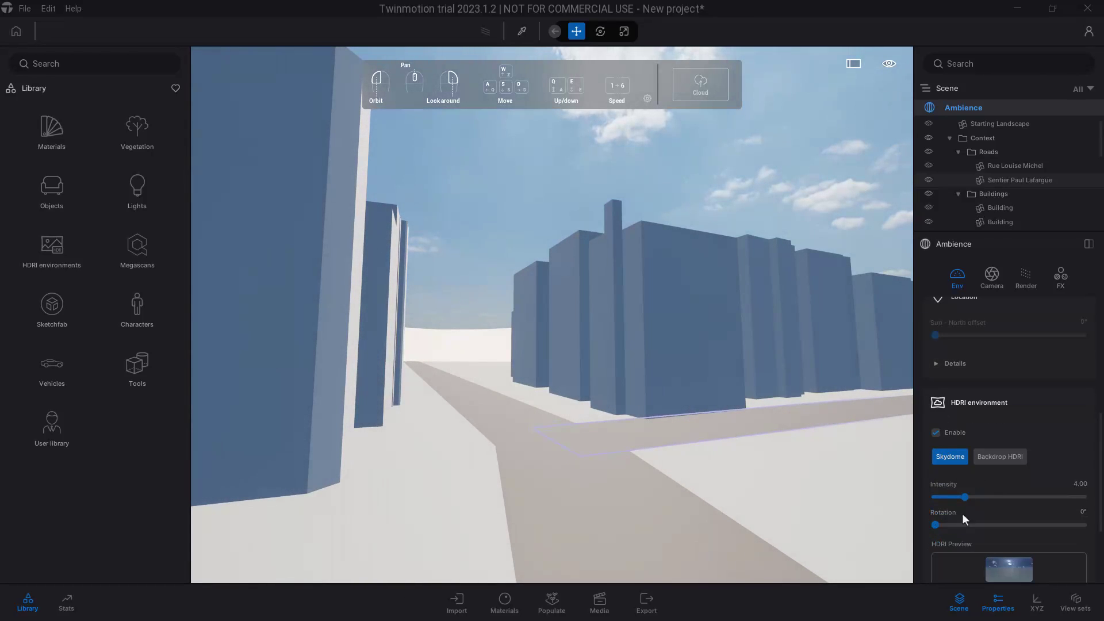
scroll(961, 511, down, 1)
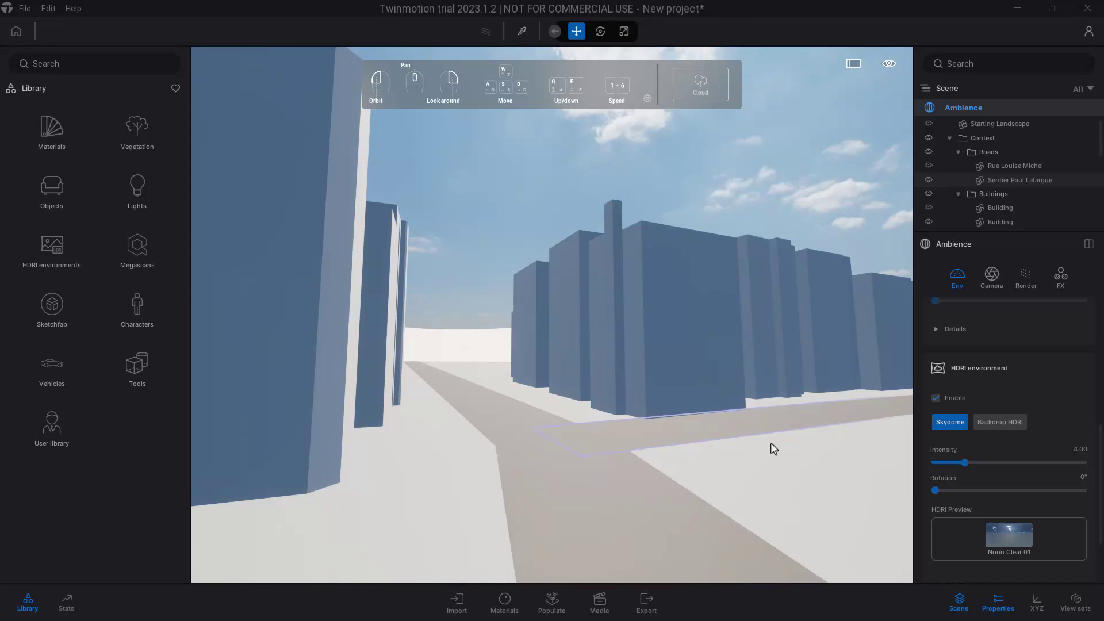
mouse_move(770, 444)
mouse_down()
mouse_move(742, 428)
mouse_move(753, 431)
mouse_up()
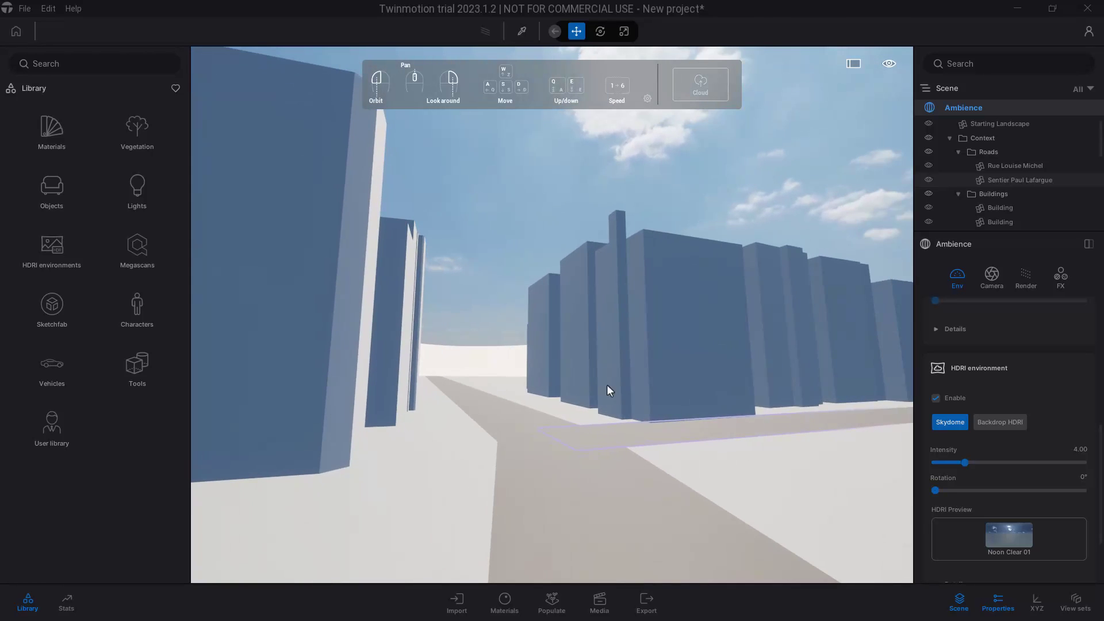
Sample the material of the nearest building with the material picker and review its color, roughness and metallic properties
click(522, 31)
click(258, 351)
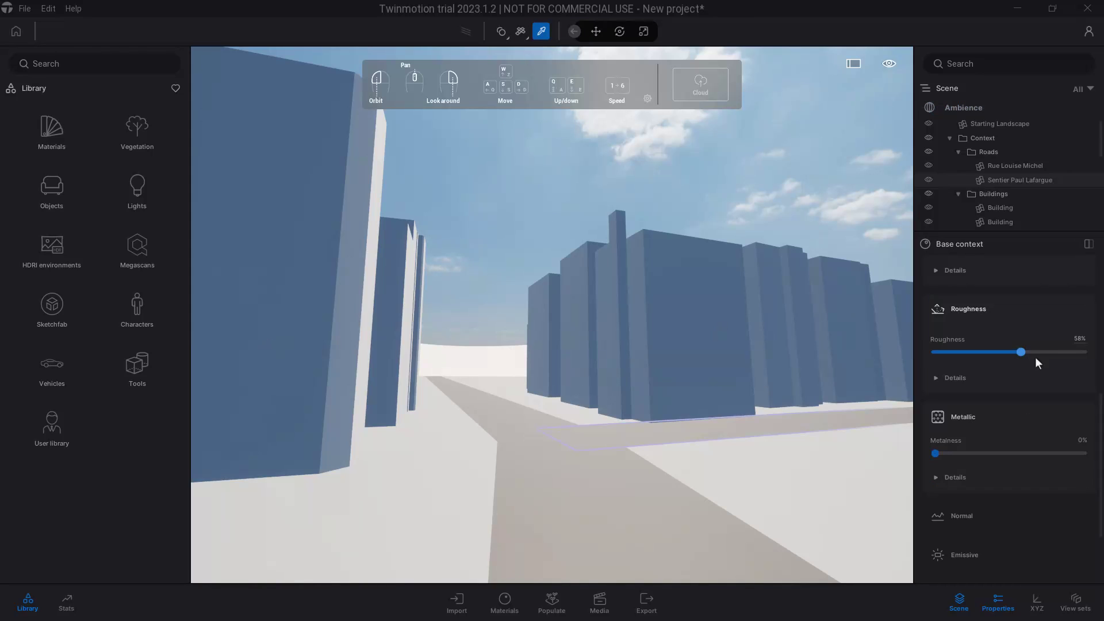
scroll(1035, 345, up, 5)
scroll(1035, 343, up, 1)
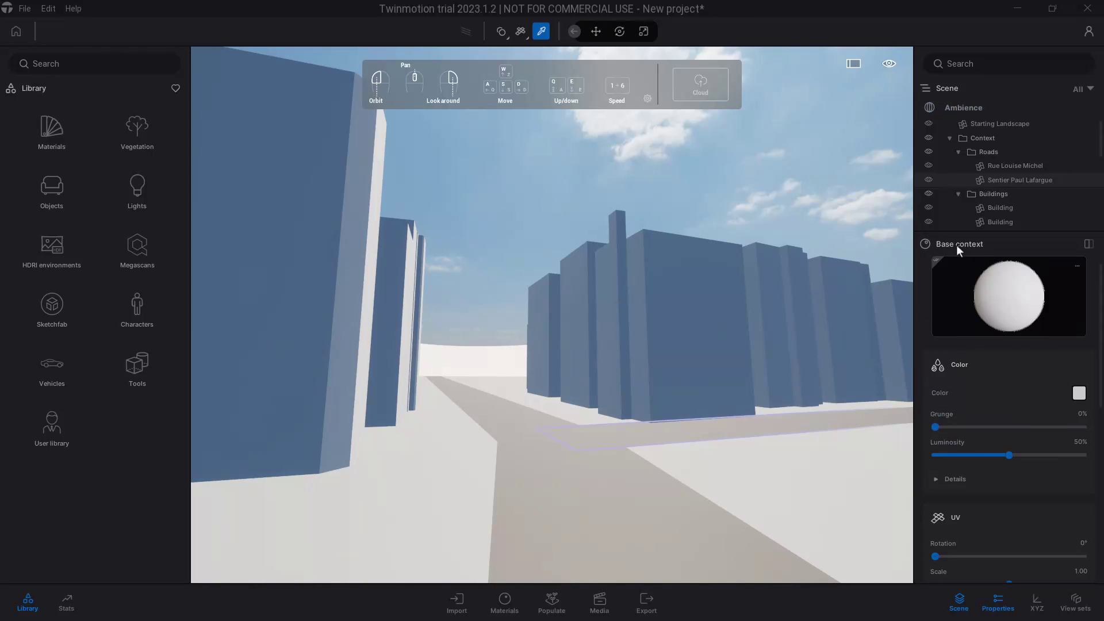
Sample the asphalt material of the road in the foreground and set its luminosity to 15%
click(611, 506)
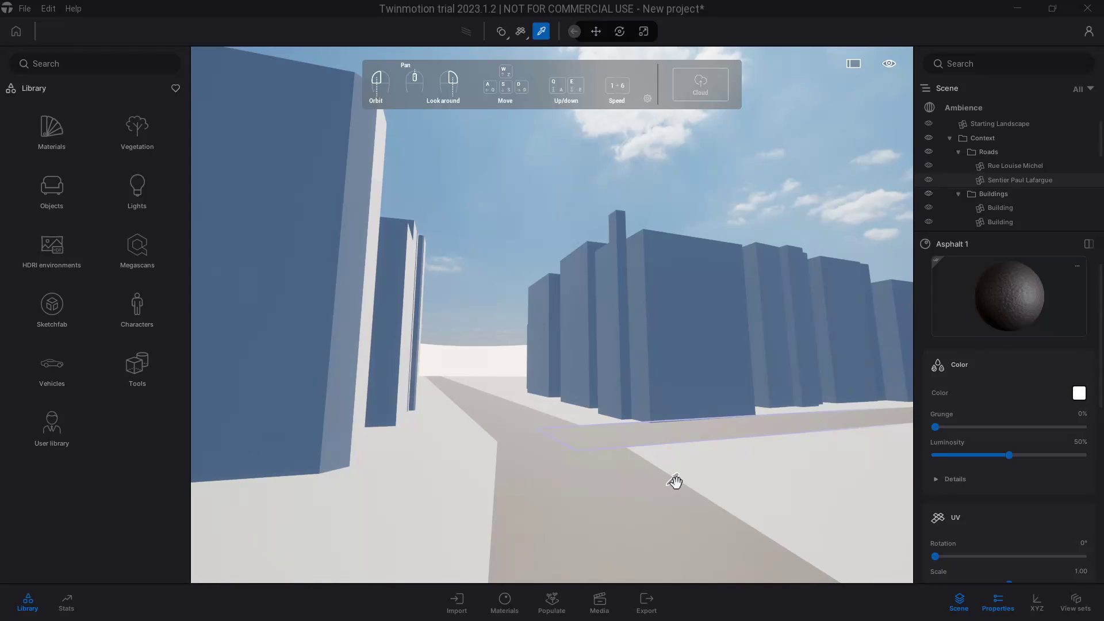
mouse_move(999, 457)
mouse_down()
mouse_move(960, 455)
mouse_move(984, 453)
mouse_up()
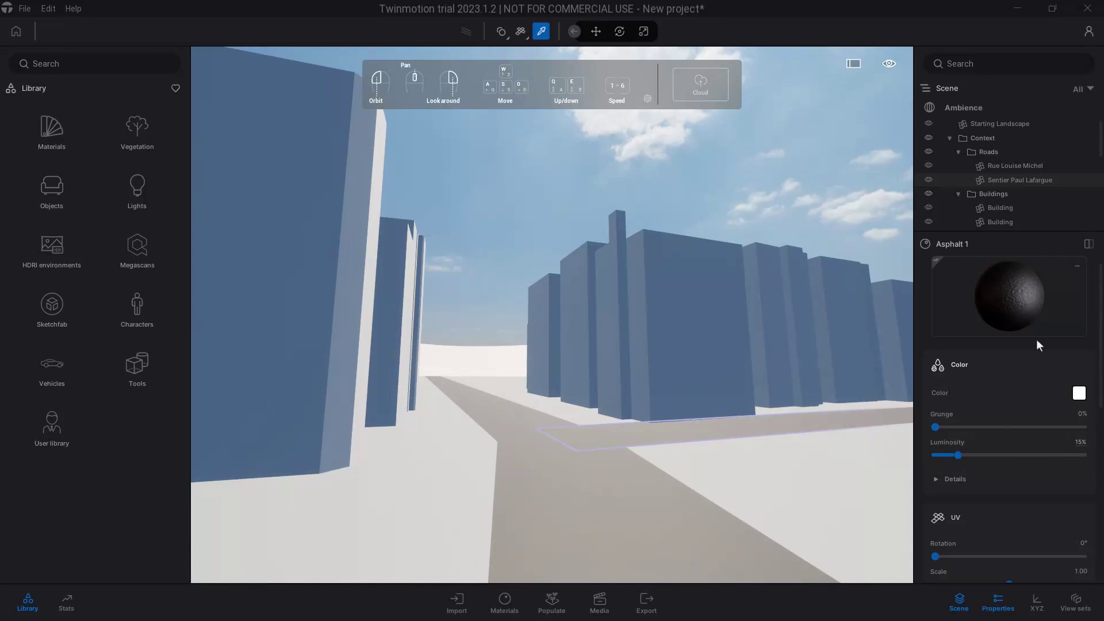